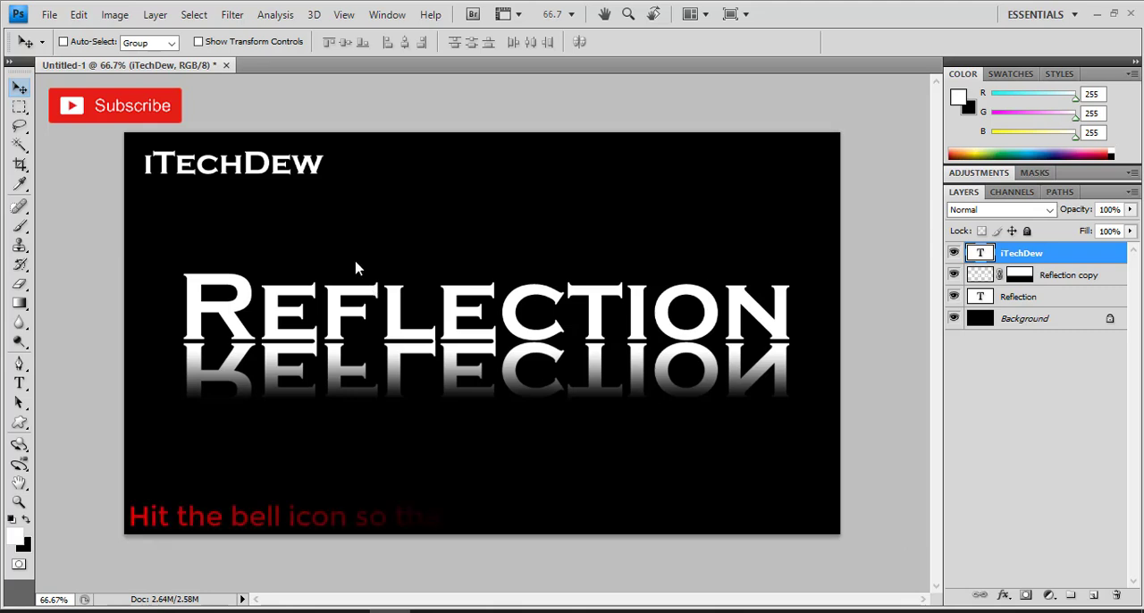
Step: Create a new 1280 by 720 pixel document named Reflection at 72 pixels/inch in RGB Color with a white background
click(45, 14)
click(66, 35)
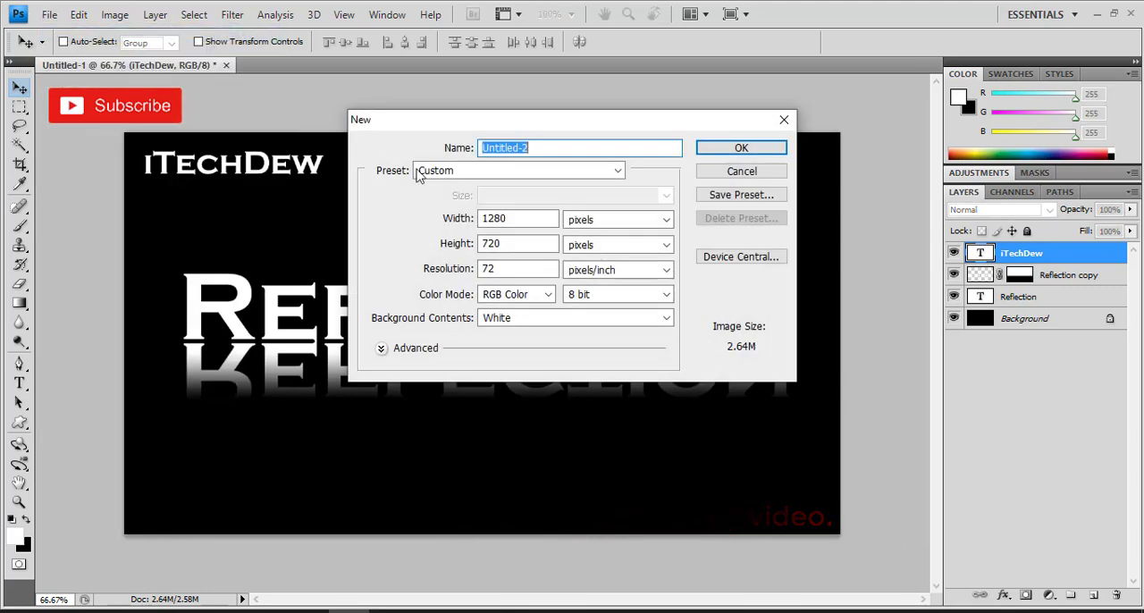
click(509, 222)
click(528, 243)
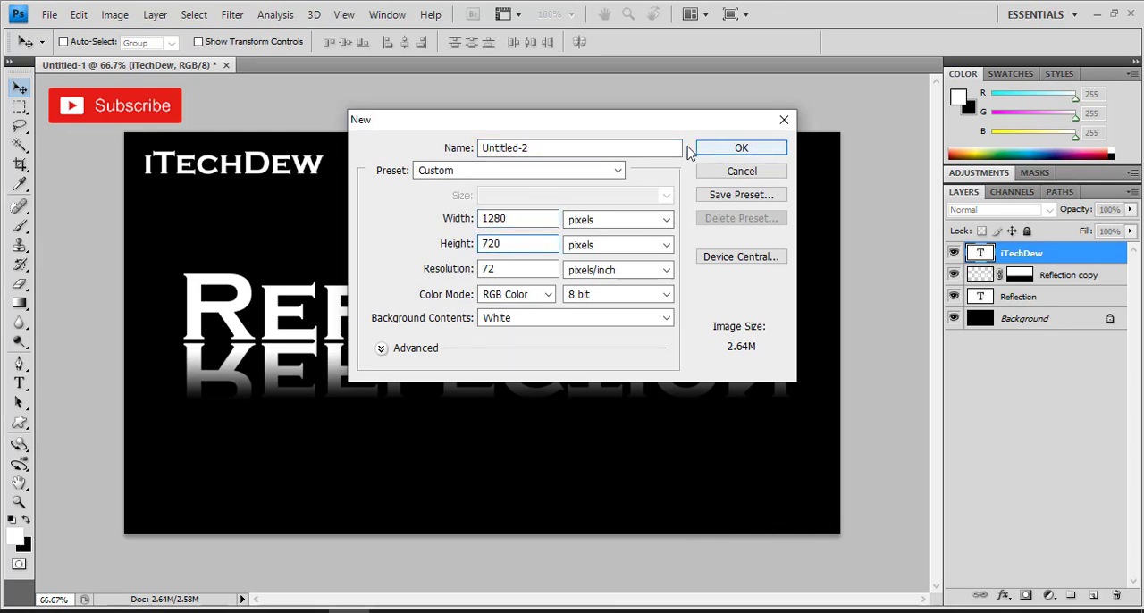
drag(678, 148, 375, 133)
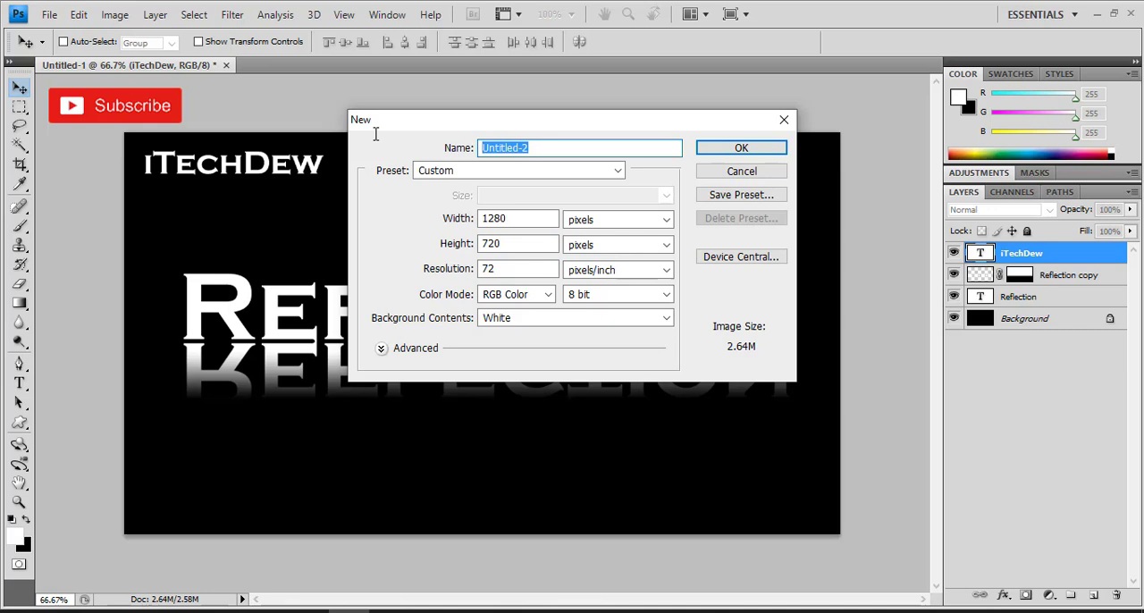
text(Reflection)
click(768, 150)
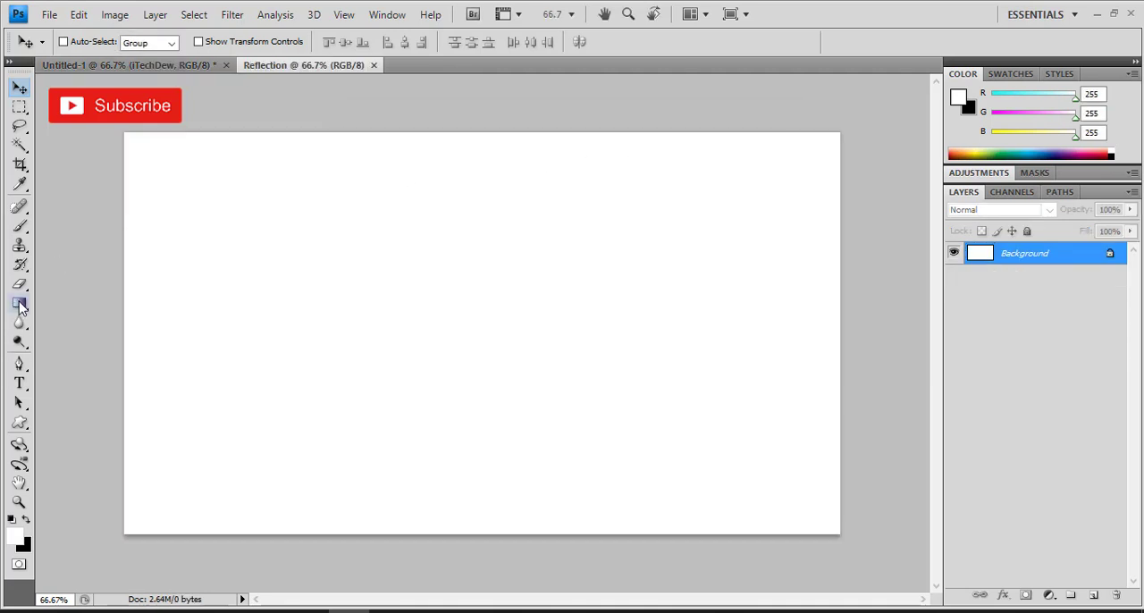
Step: Reset the colours to their defaults and fill the Background layer with black using the Paint Bucket Tool
click(20, 304)
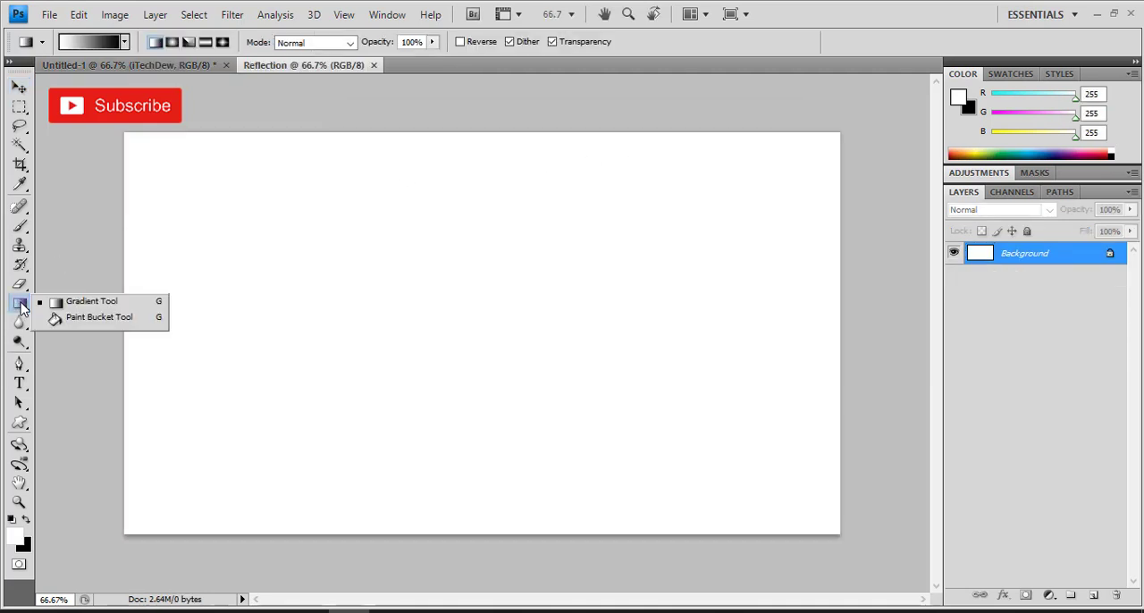
click(59, 317)
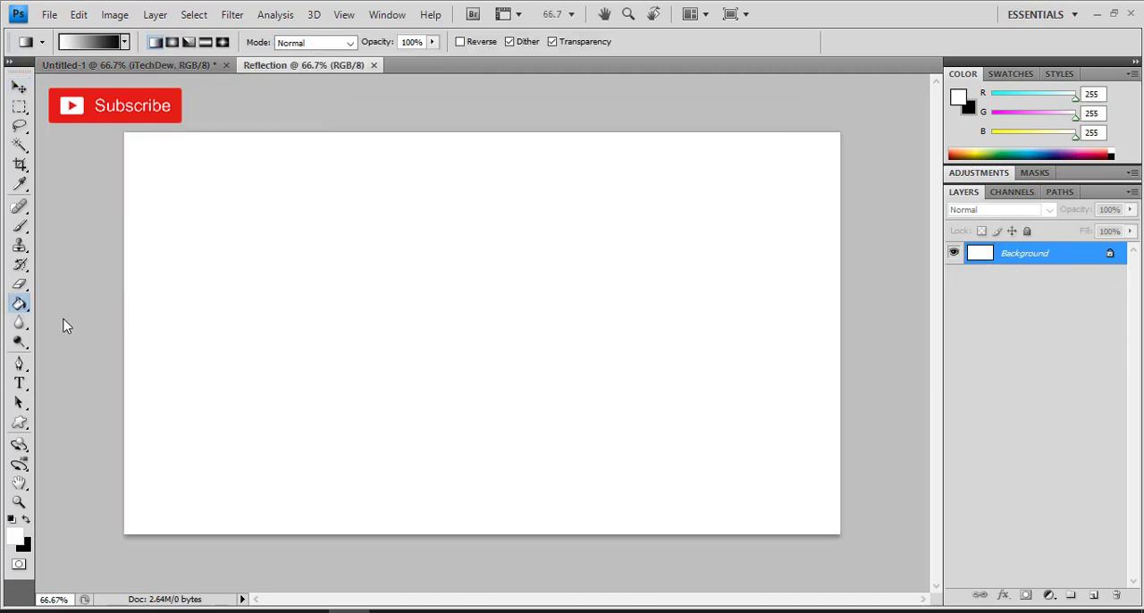
click(12, 520)
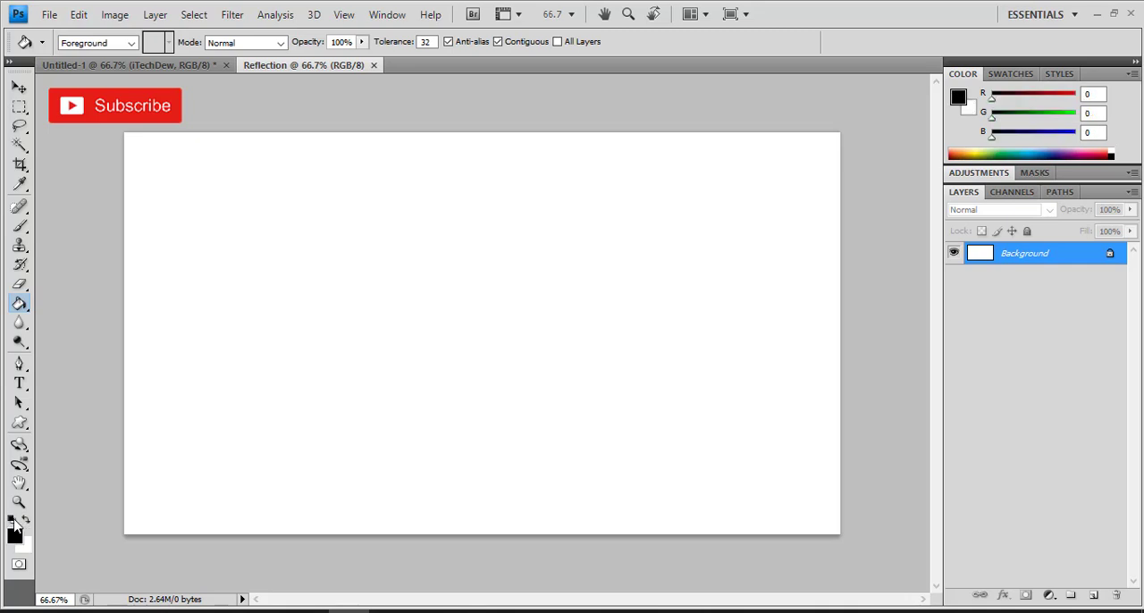
click(348, 284)
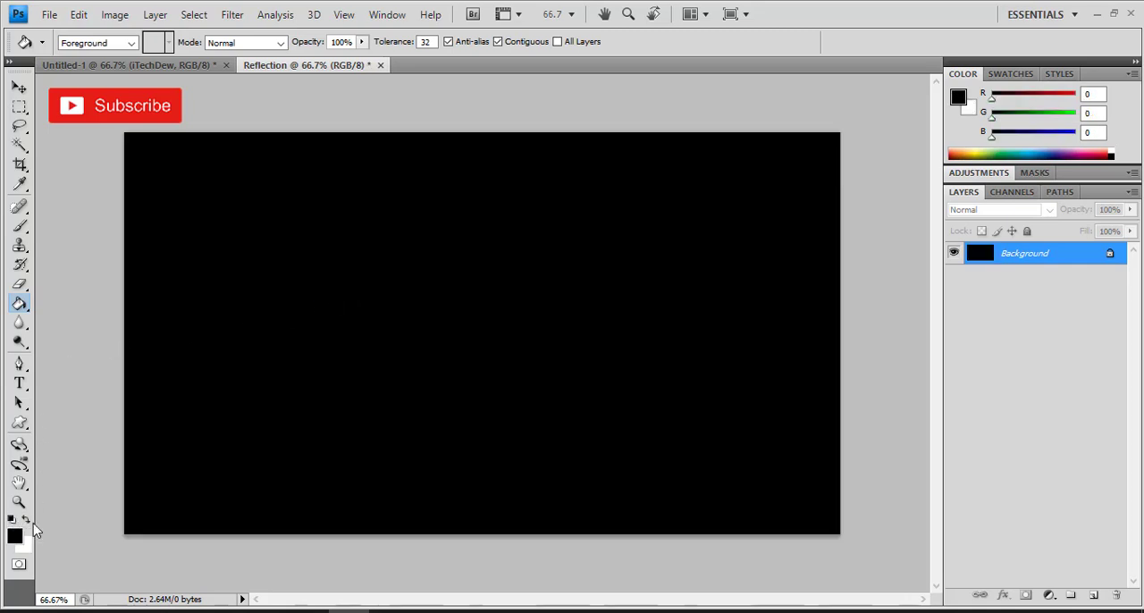
Step: Add the horizontal text "Reflection" in white at 150 pt and move it to the middle of the canvas
click(27, 519)
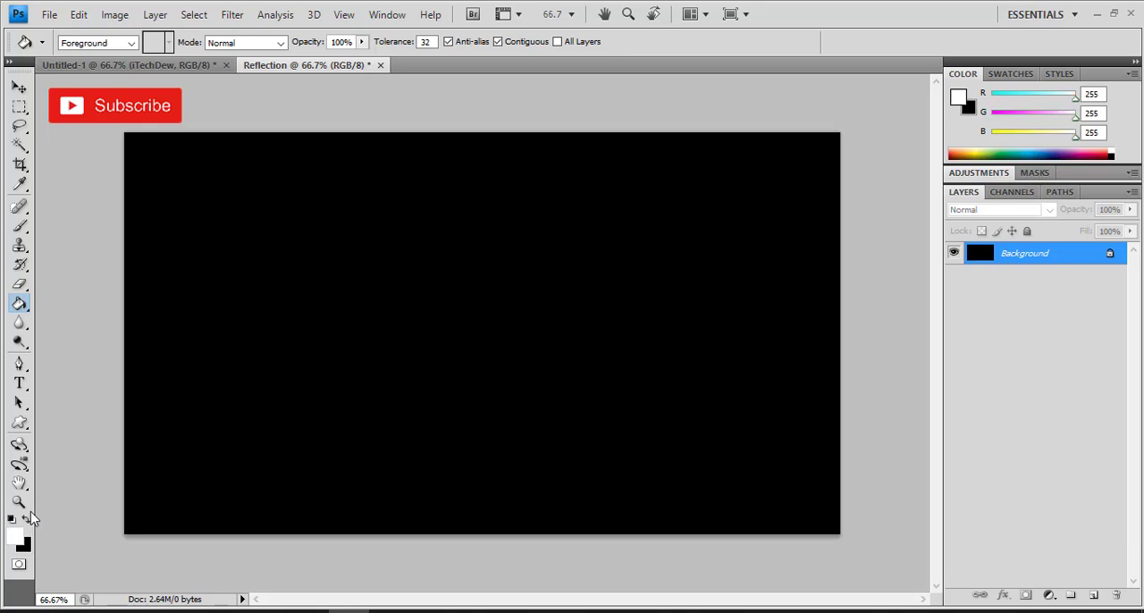
click(19, 385)
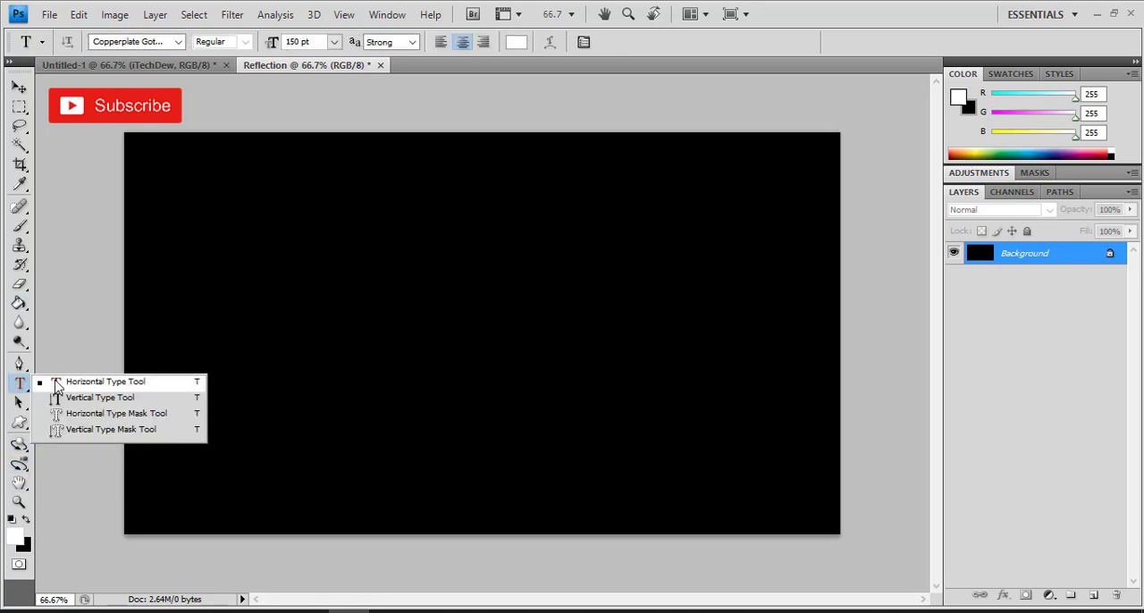
click(80, 381)
click(270, 350)
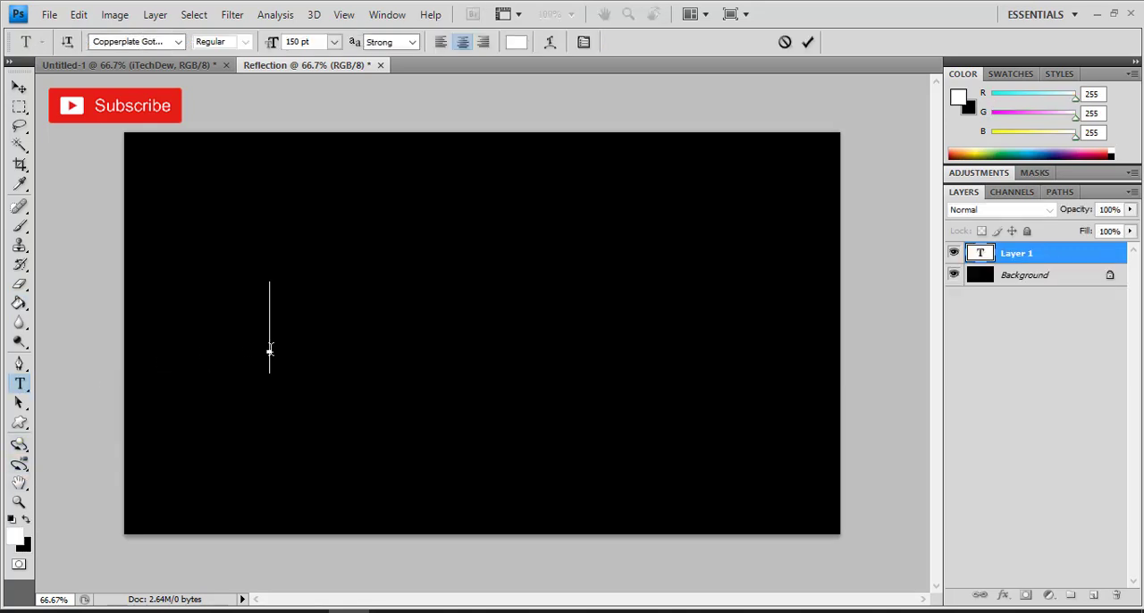
text(Re)
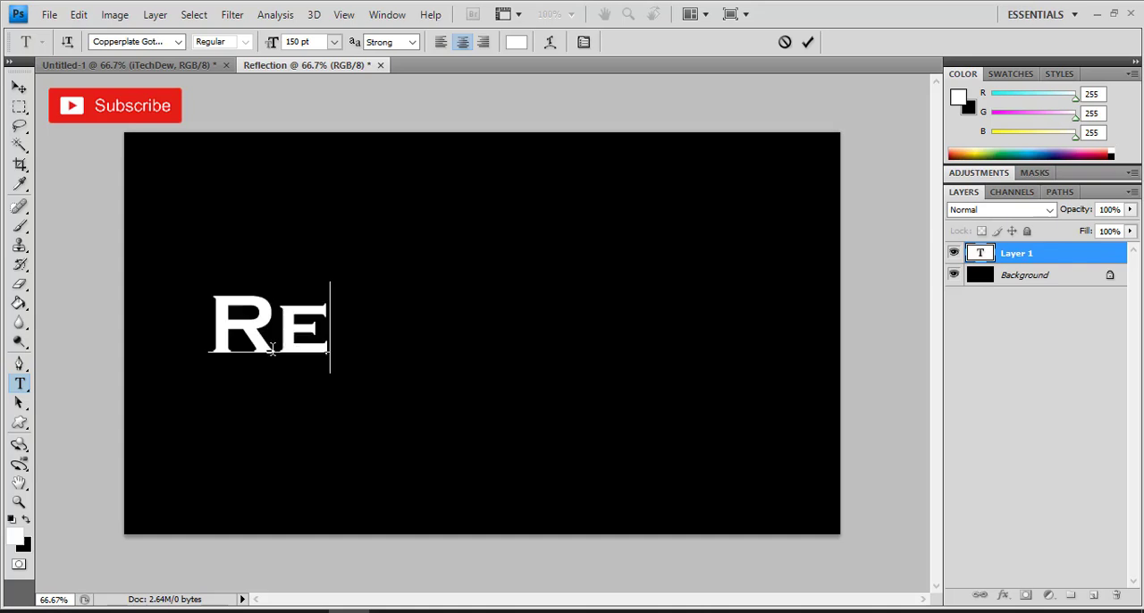
text(flec)
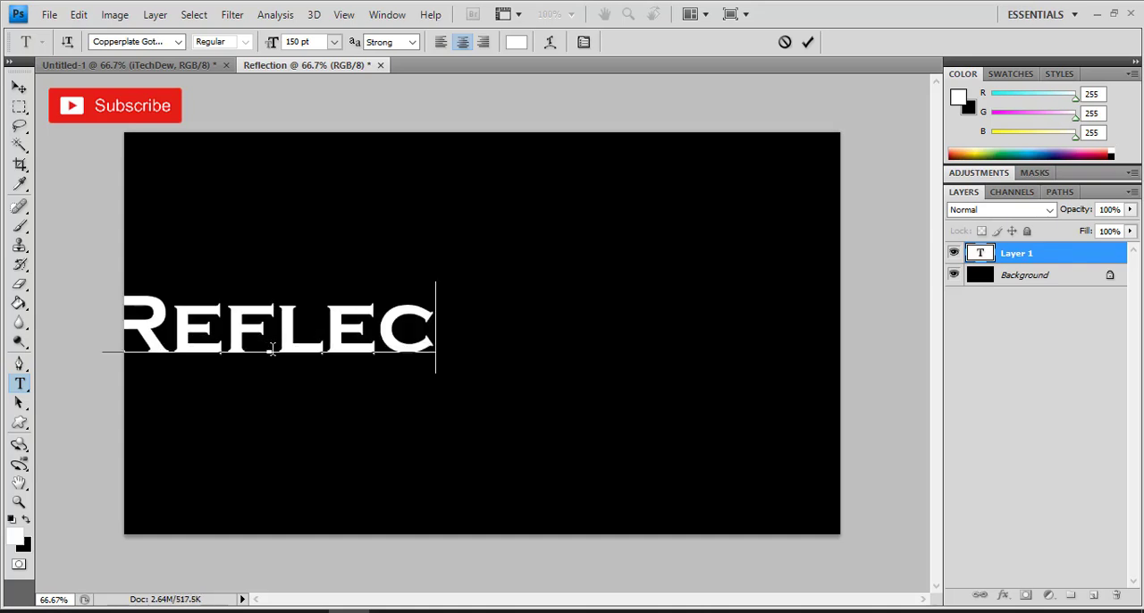
text(tion)
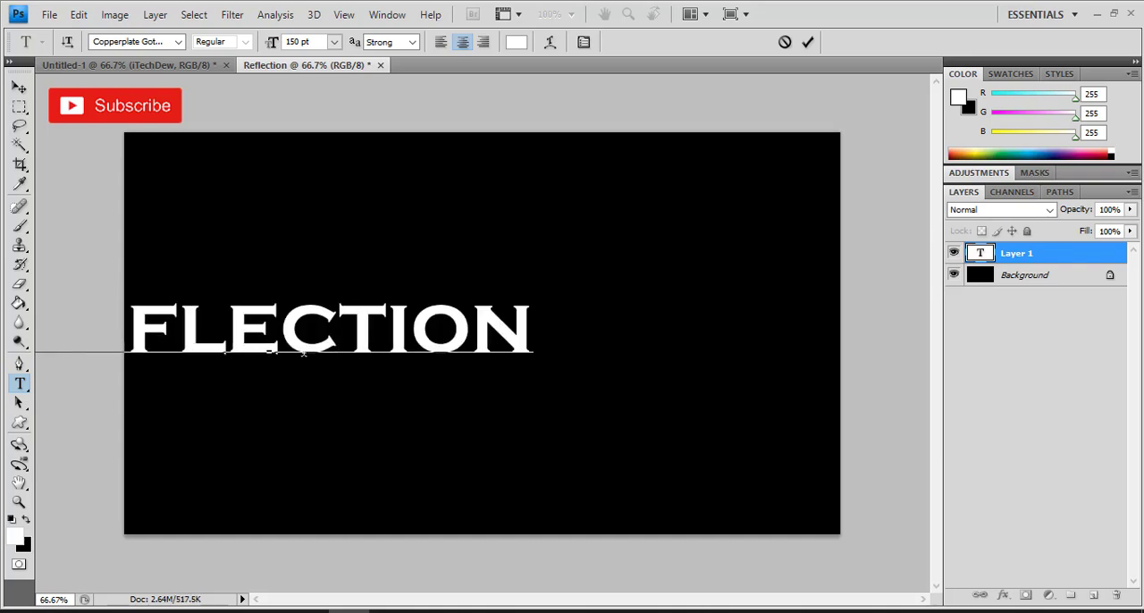
click(19, 87)
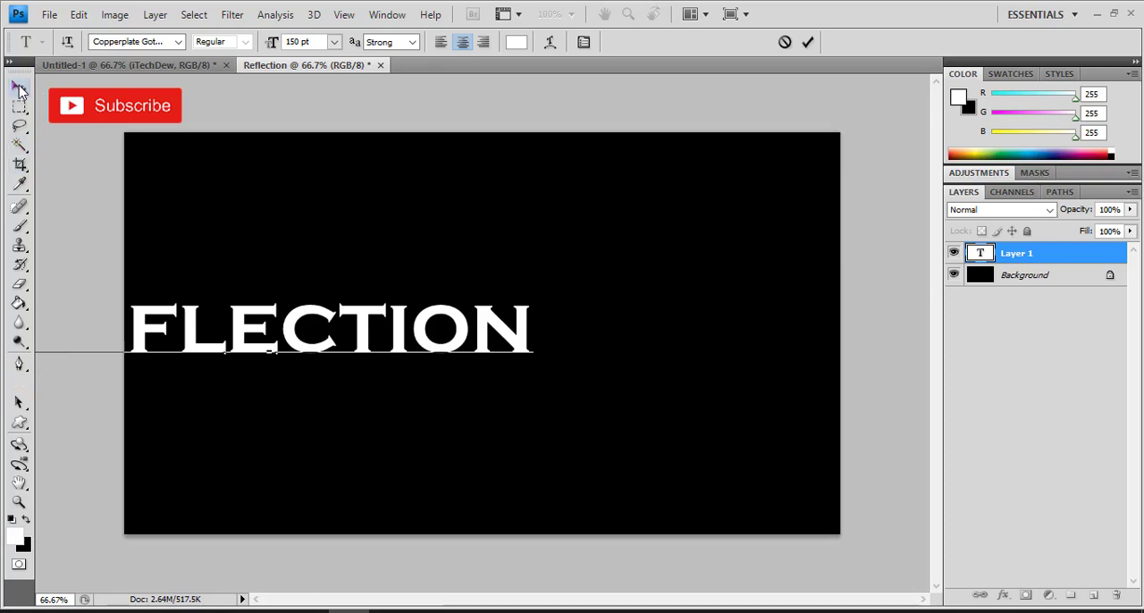
drag(283, 330, 491, 336)
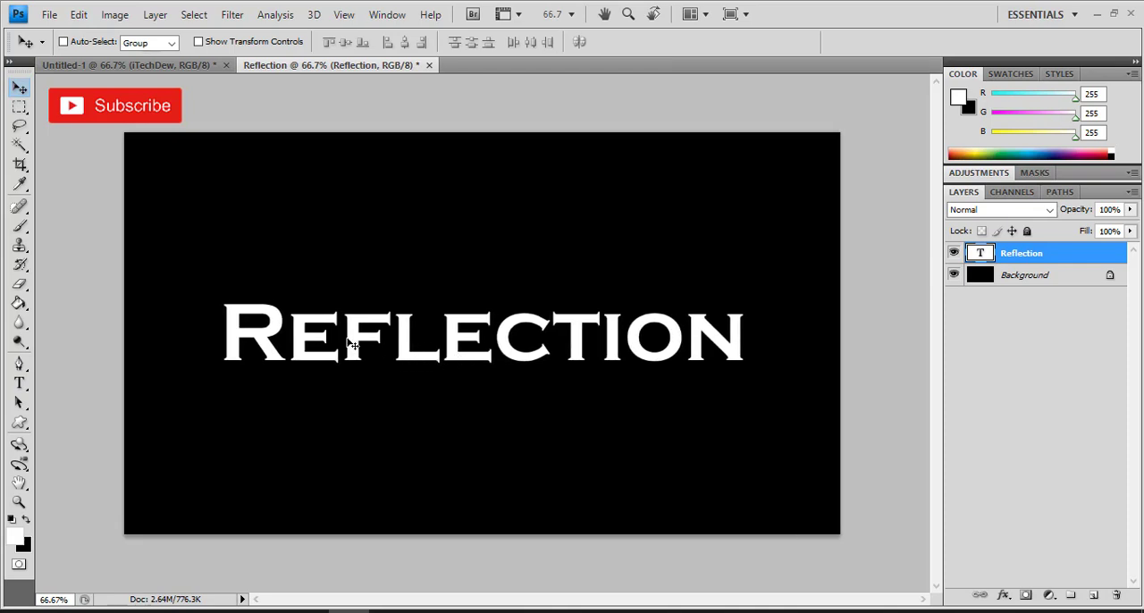
Step: Enlarge the Reflection text proportionally to about 115% with Free Transform and nudge it slightly upward
key(ctrl+t)
drag(747, 288, 776, 284)
drag(218, 383, 191, 386)
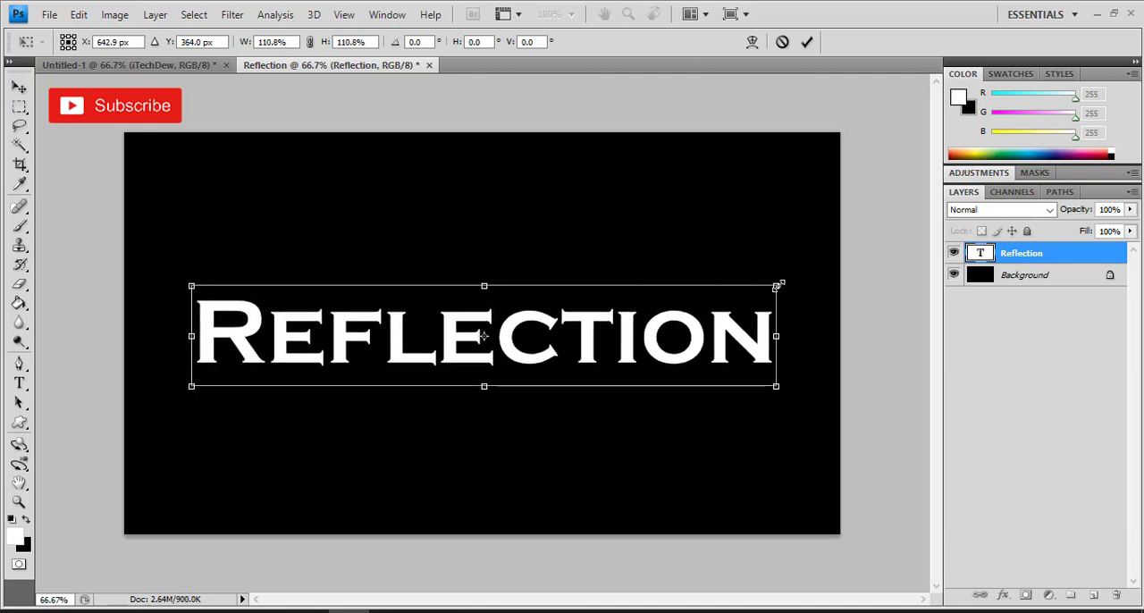
mouse_move(777, 281)
mouse_down()
mouse_move(794, 274)
mouse_move(792, 283)
mouse_up()
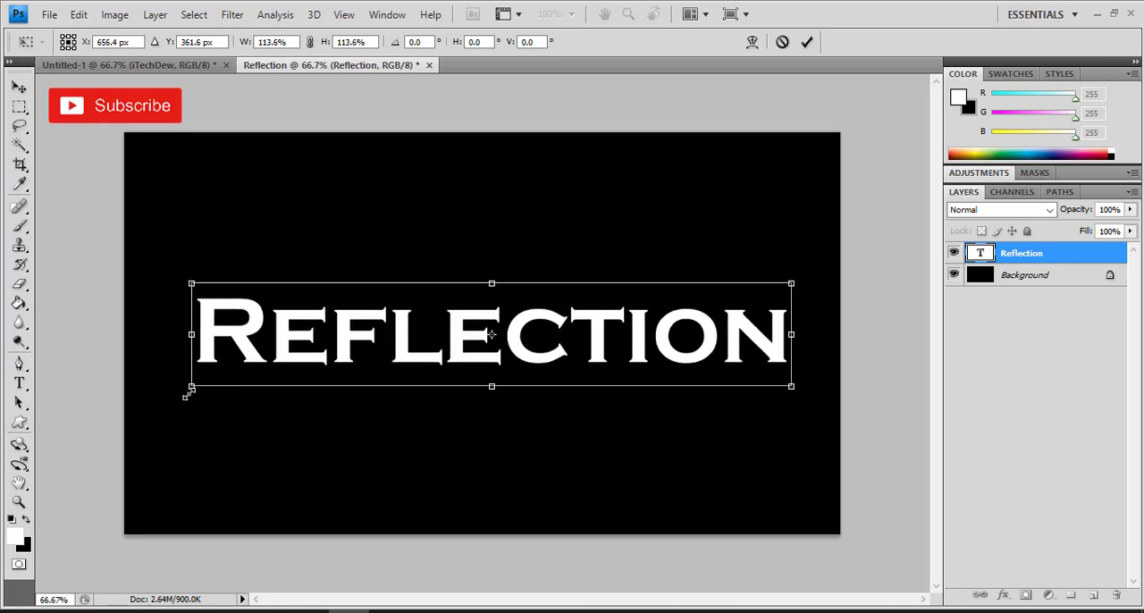
drag(187, 394, 181, 399)
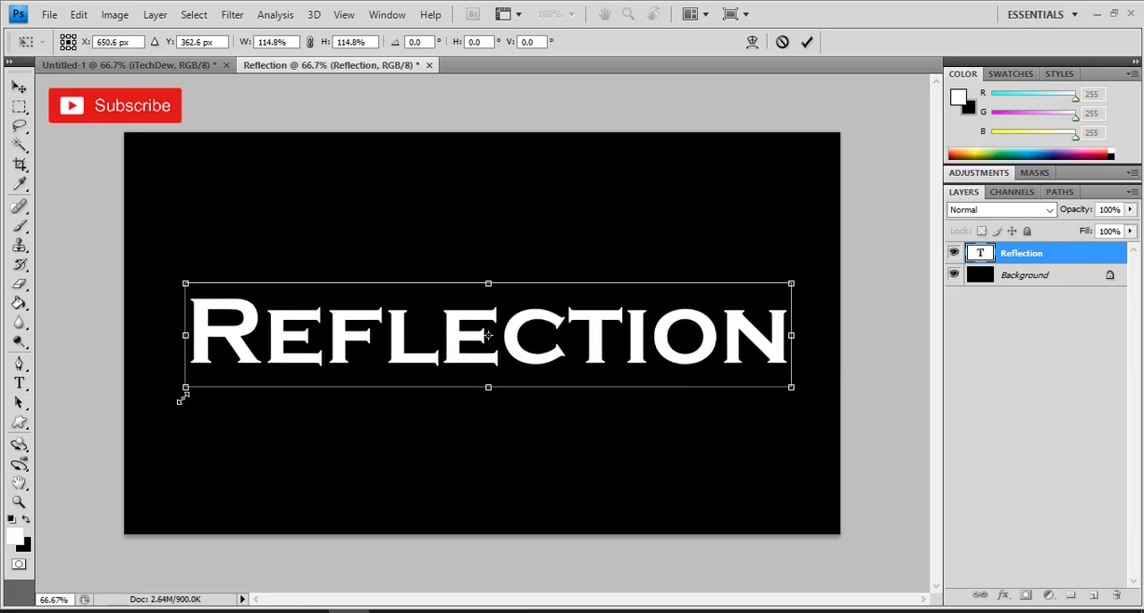
key(Return)
drag(393, 338, 391, 332)
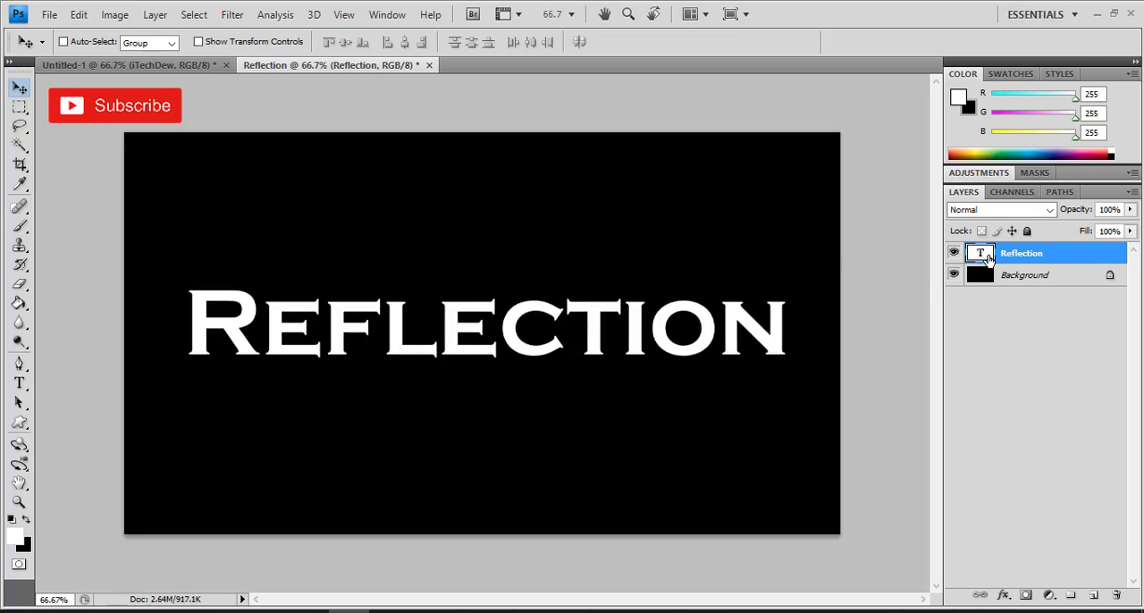
Step: Duplicate the Reflection text layer within the same document as "Reflection copy"
right_click(987, 256)
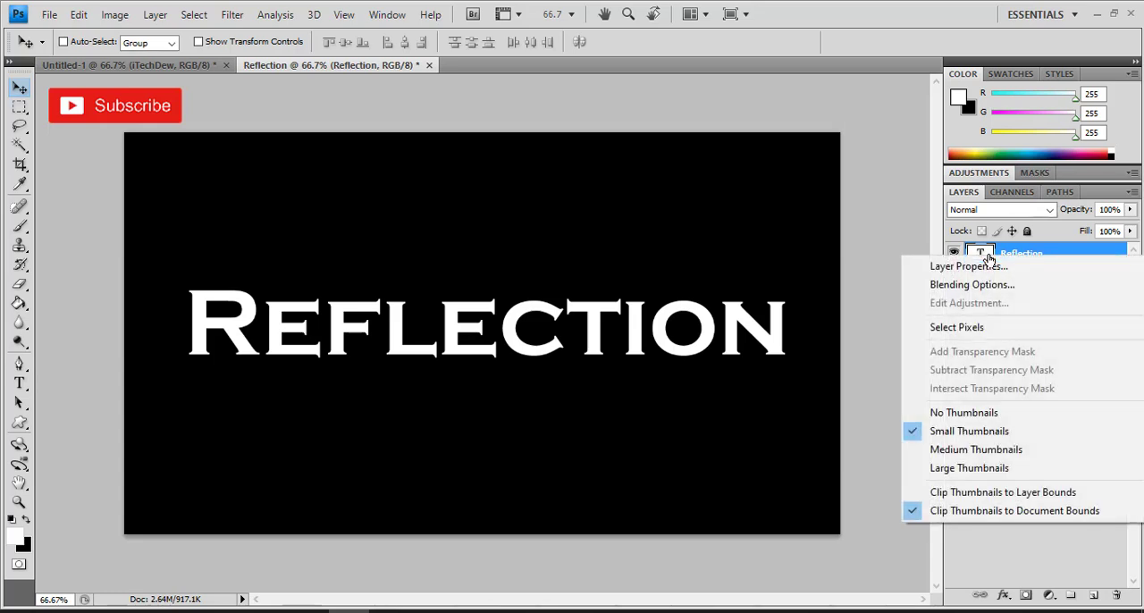
right_click(1037, 256)
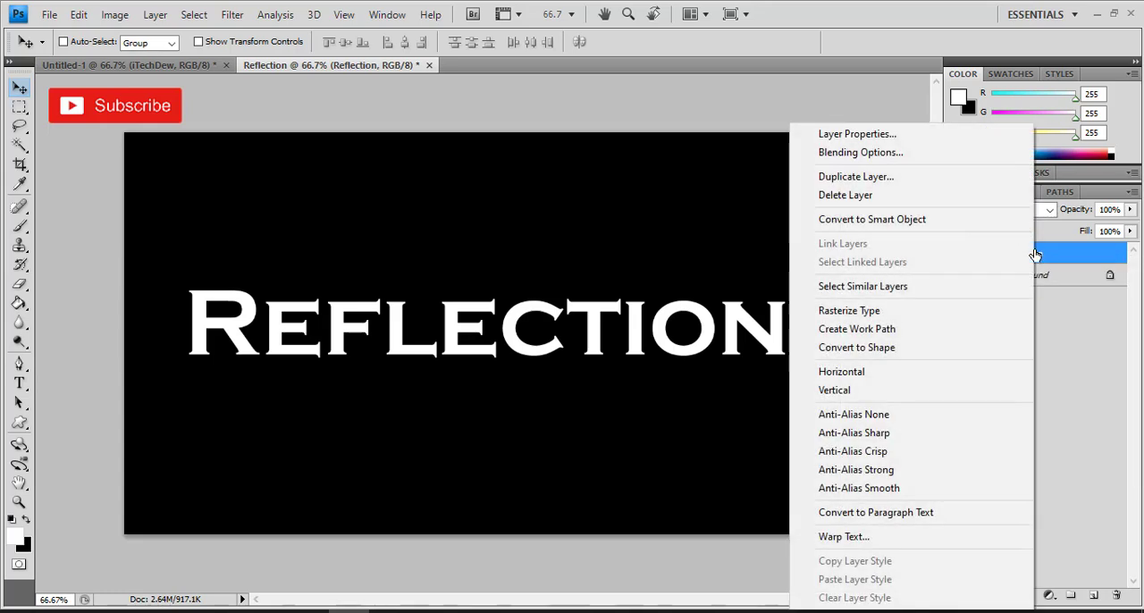
click(899, 179)
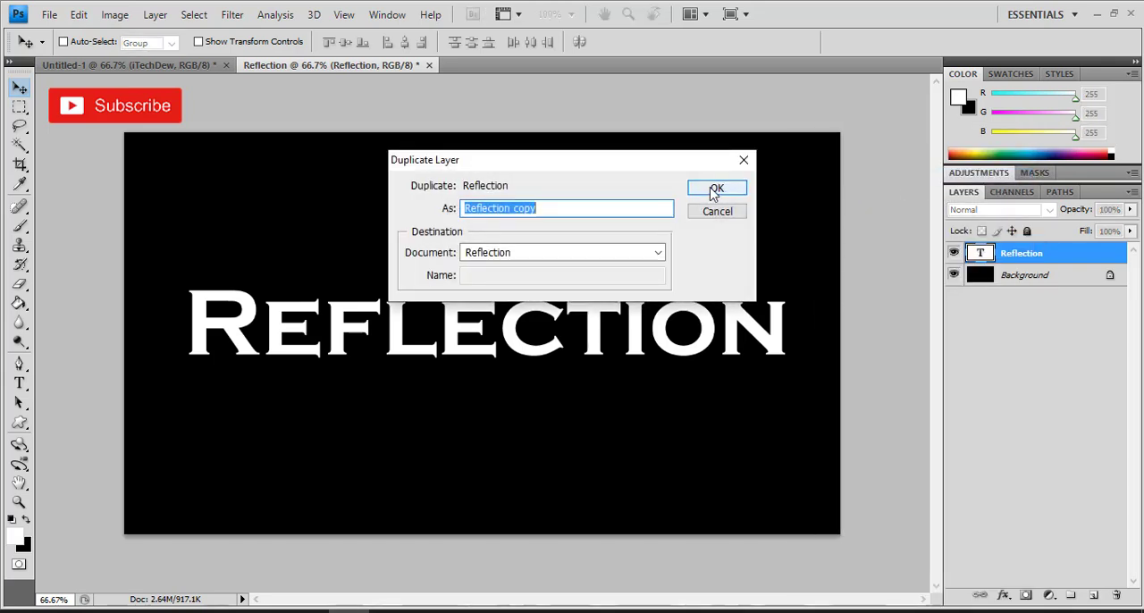
click(715, 191)
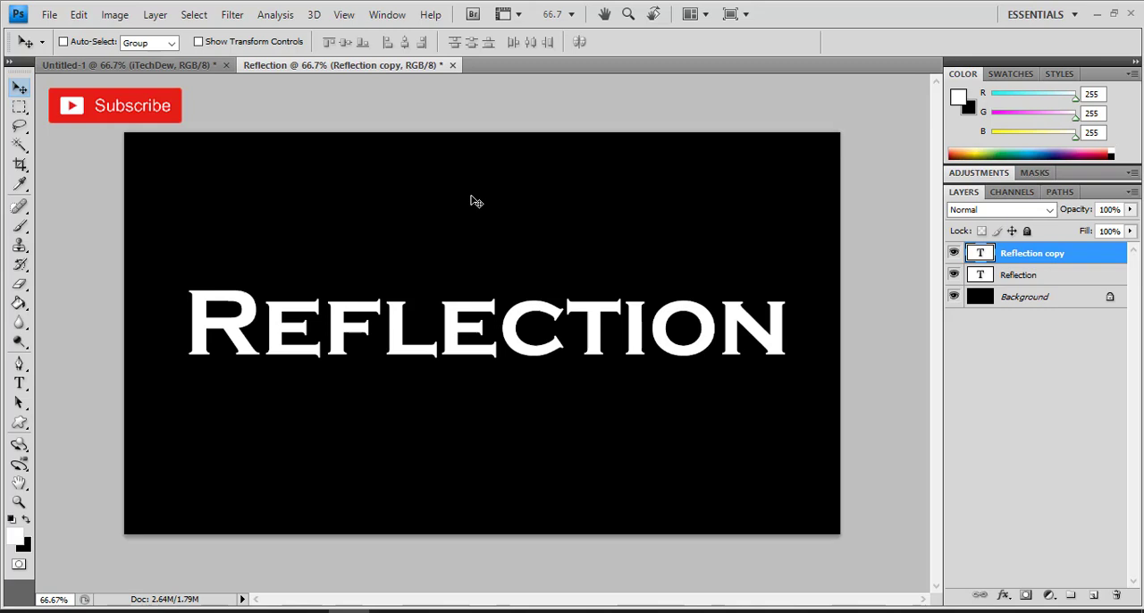
Step: Flip the Reflection copy layer vertically and move it straight down so it mirrors the original text from just below
key(ctrl+t)
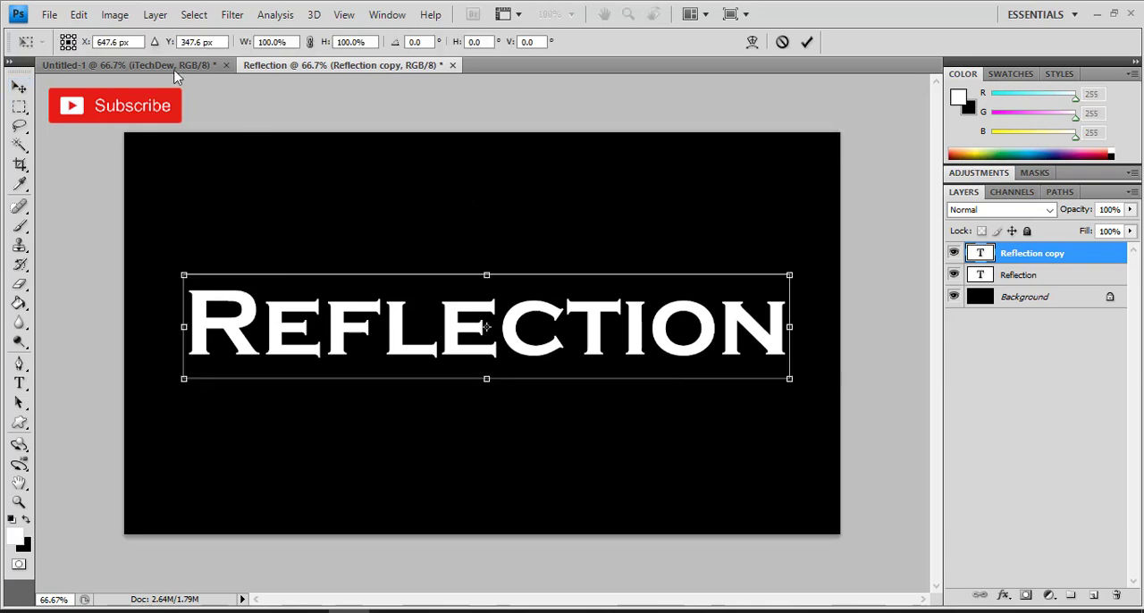
click(79, 14)
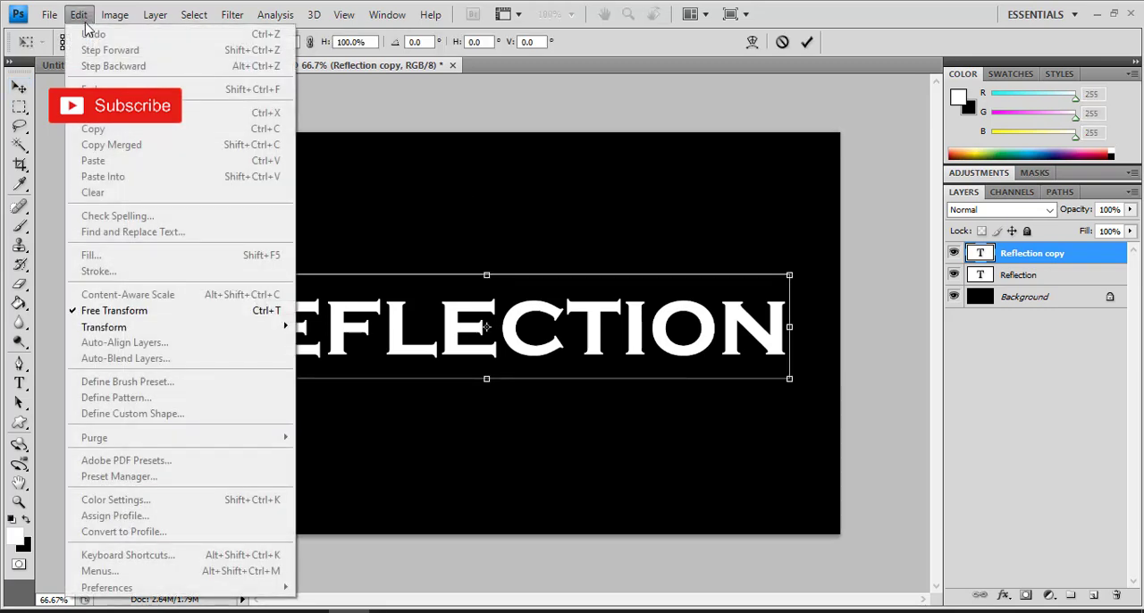
mouse_move(179, 327)
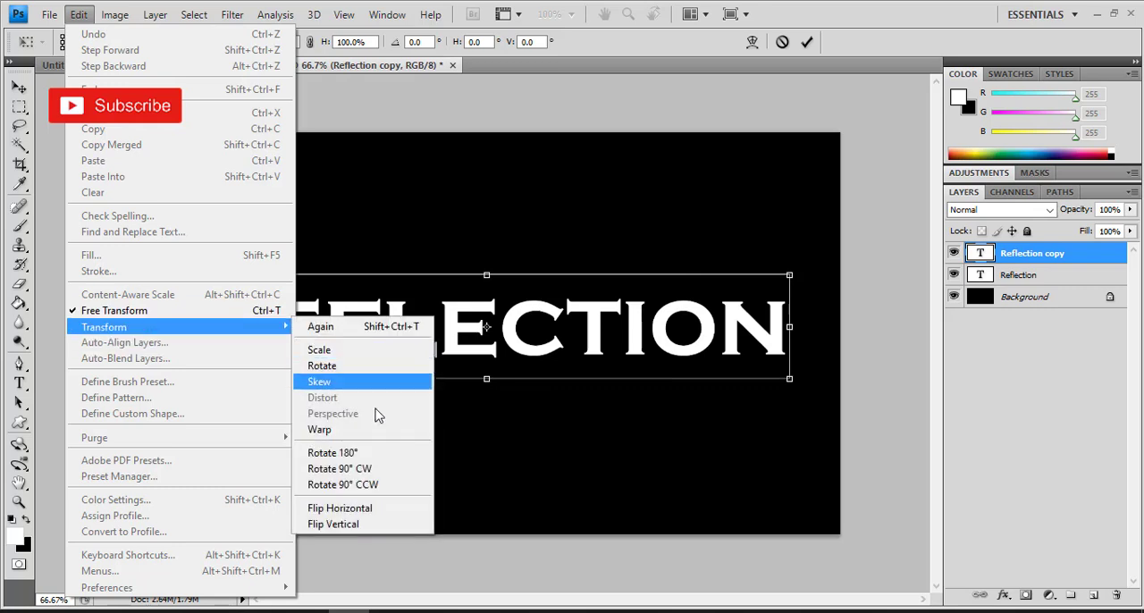
click(384, 528)
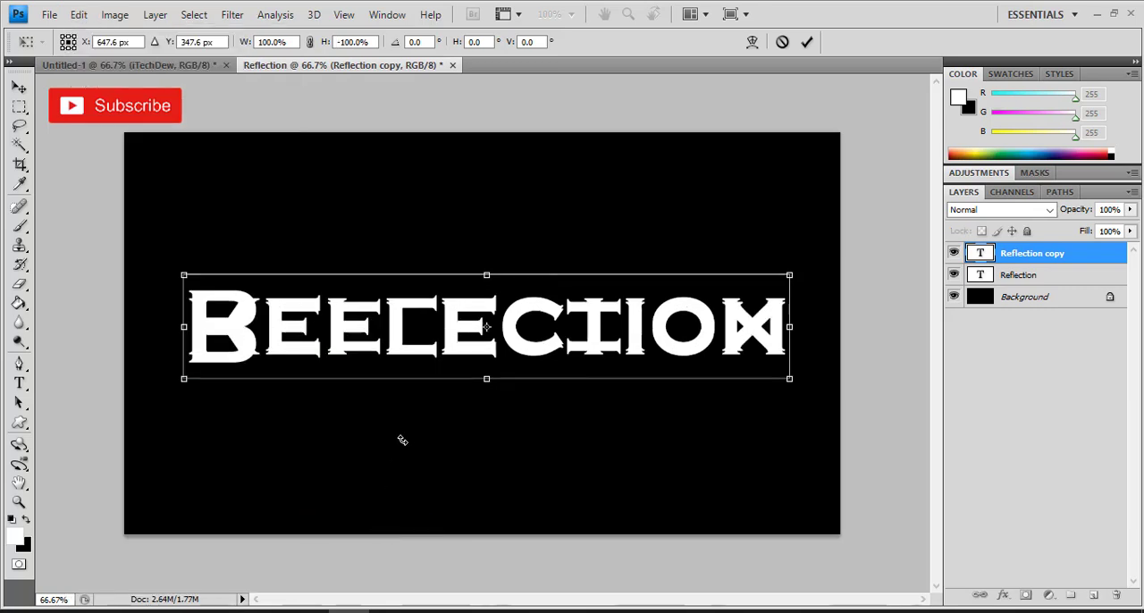
drag(449, 334, 445, 397)
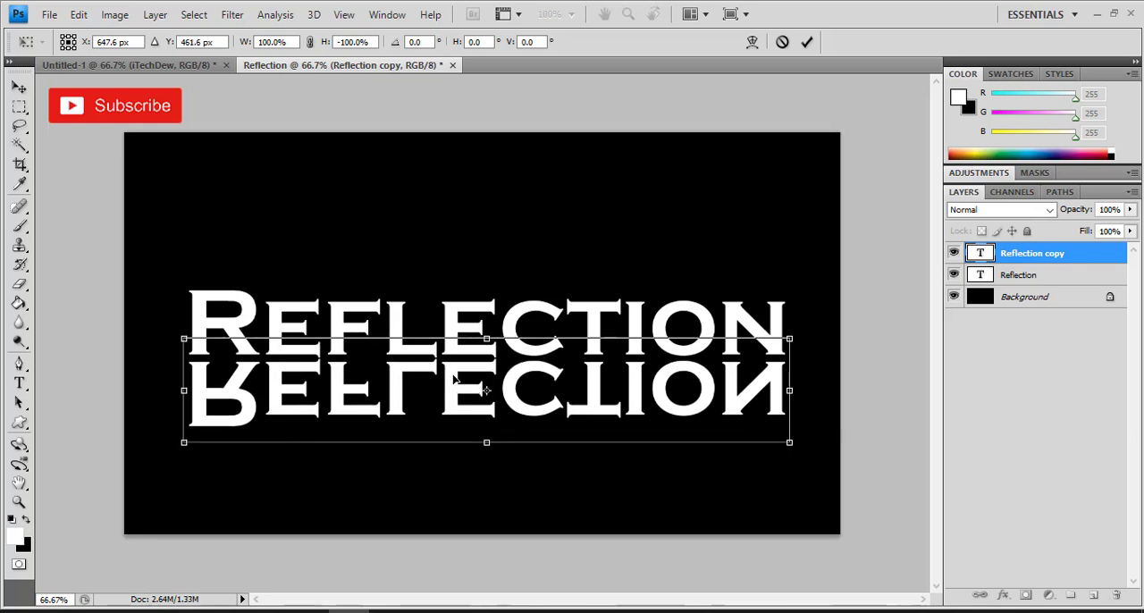
key(Return)
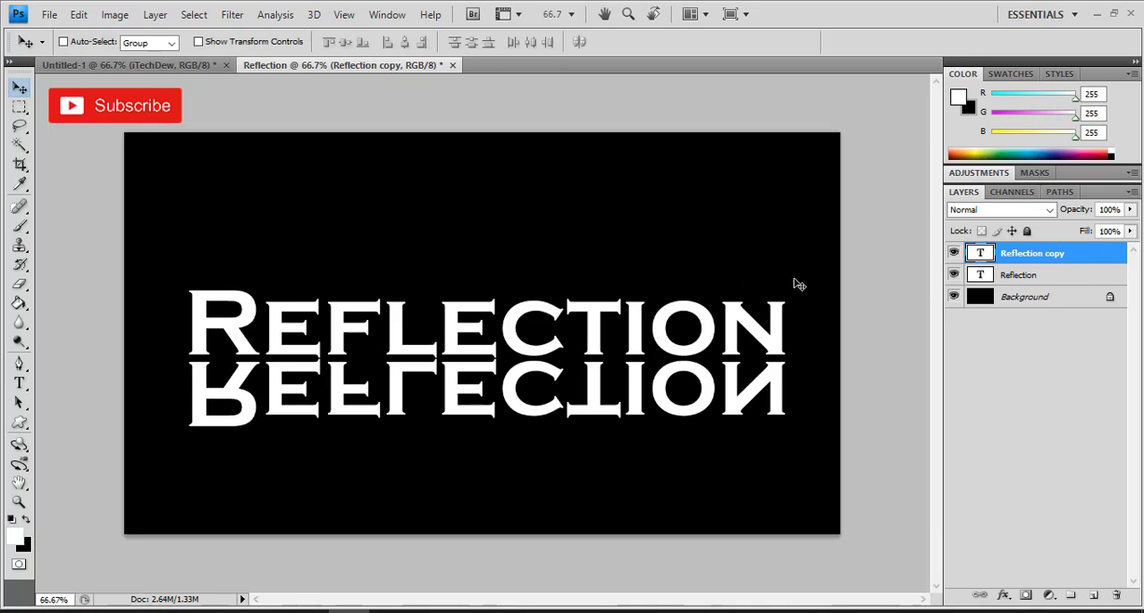
Step: Select both text layers, move them up together to centre the pair on the canvas, and deselect them
ctrl+click(1025, 278)
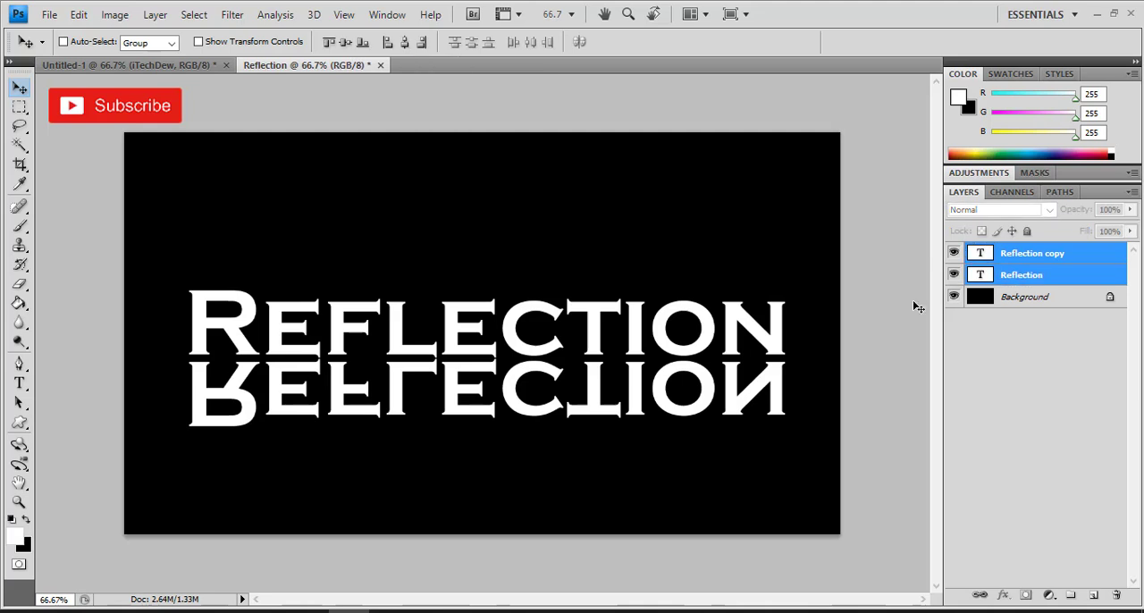
drag(417, 336, 413, 312)
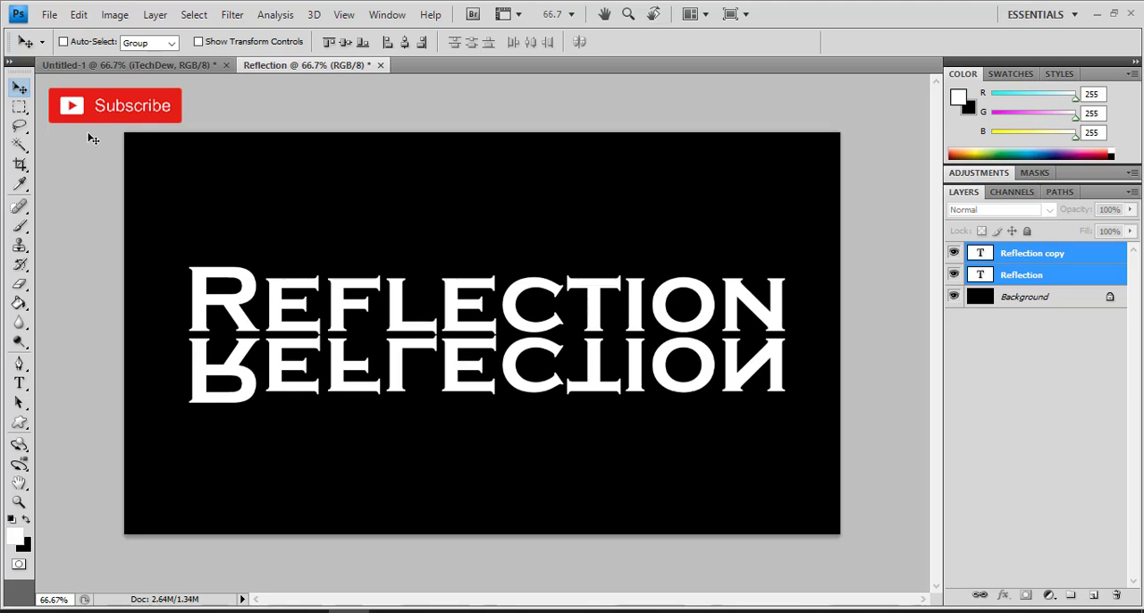
click(1049, 411)
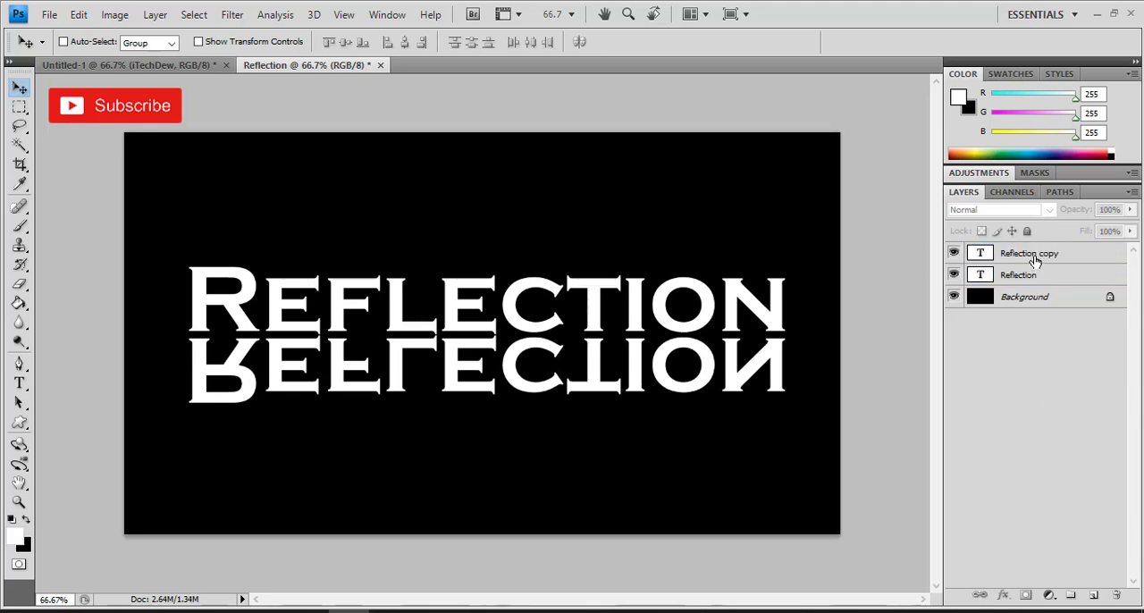
Step: Add a layer mask to the Reflection copy layer
click(1029, 261)
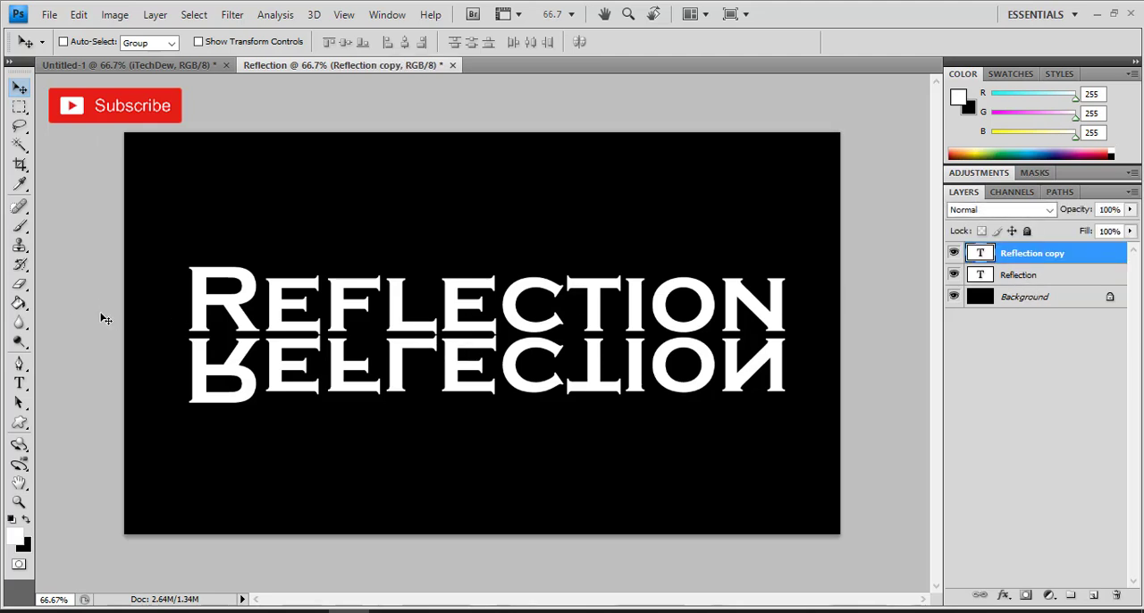
click(1026, 595)
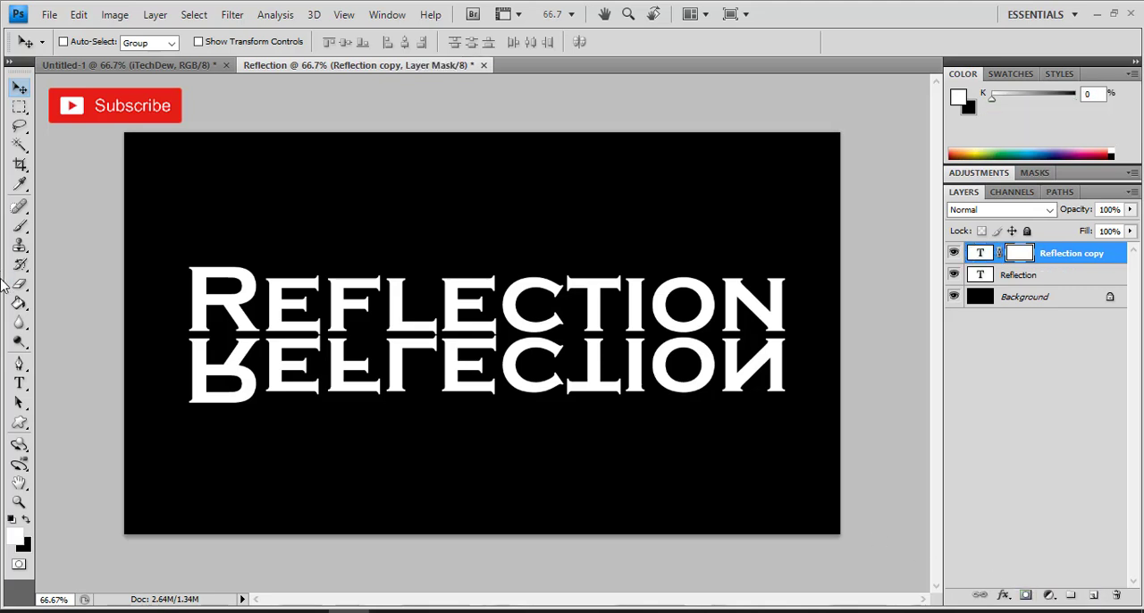
Step: Fill the Reflection copy layer's mask with a linear white-to-black gradient running straight down from the top of the mirrored text to near its lower edge
click(19, 303)
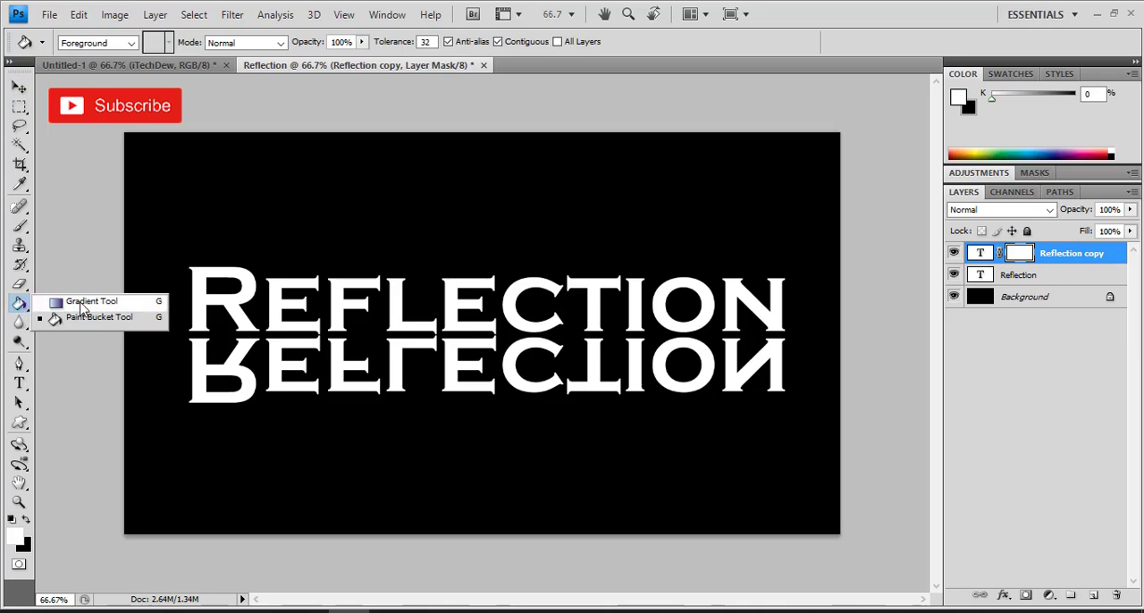
click(81, 303)
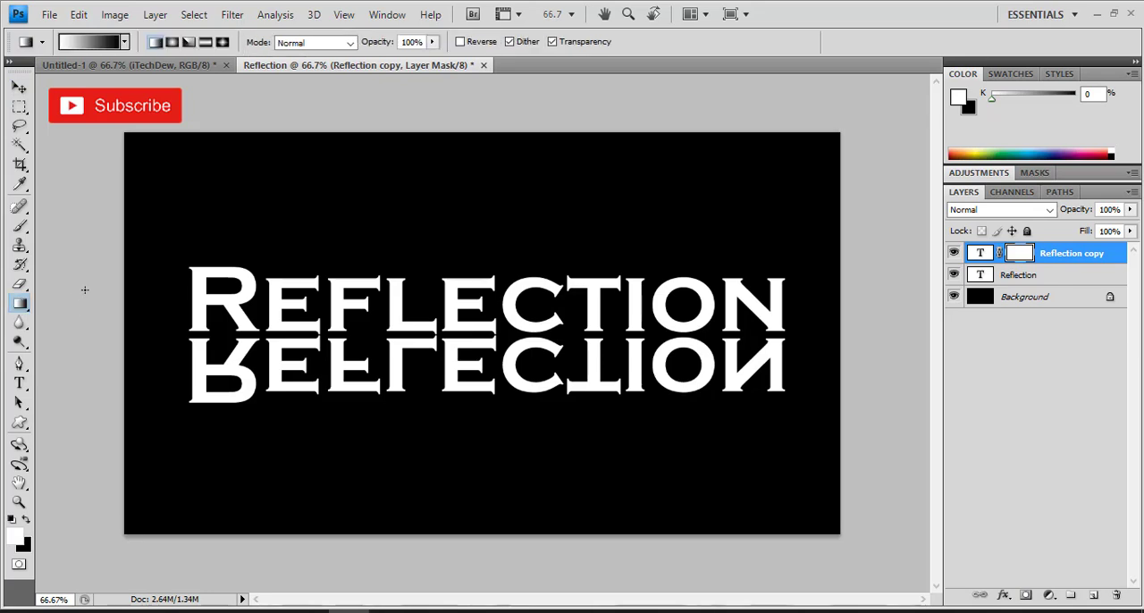
click(124, 42)
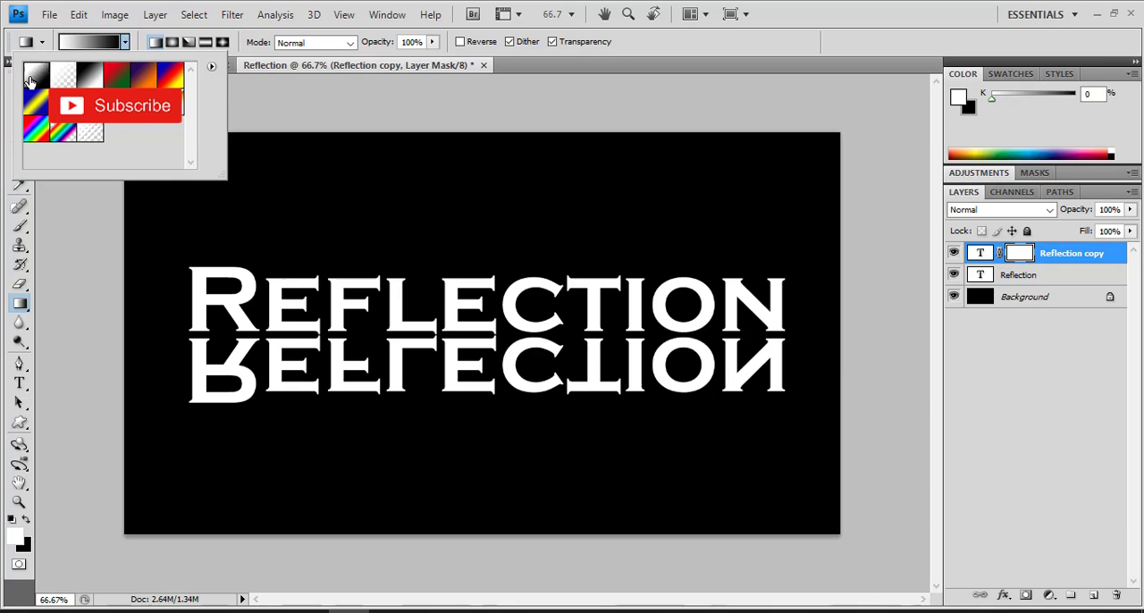
click(273, 94)
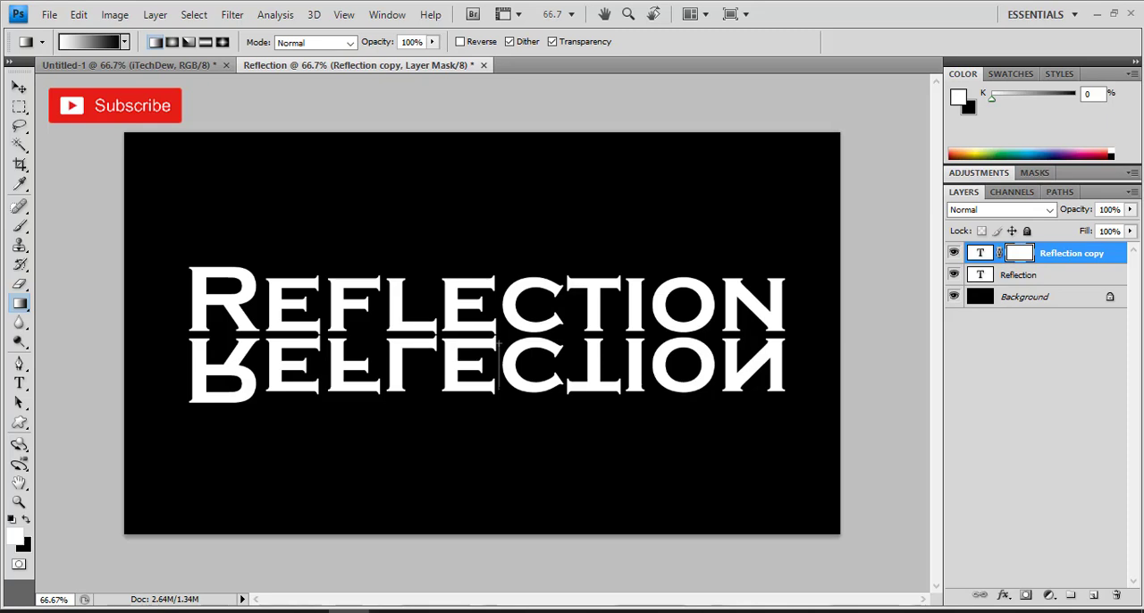
drag(499, 390, 499, 390)
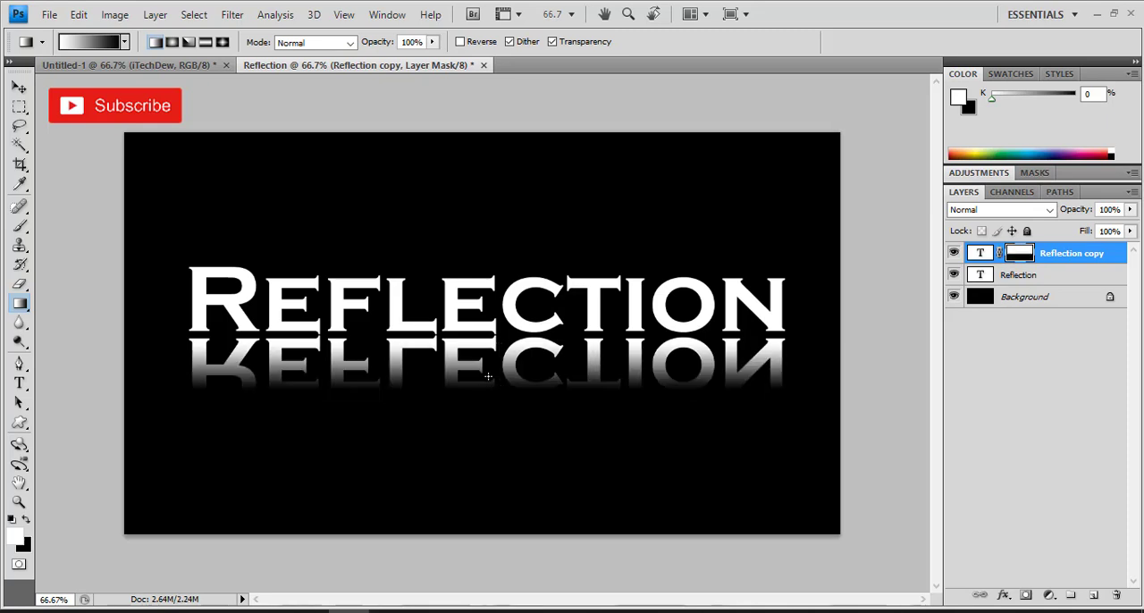
Step: Rasterize the type of the Reflection copy layer
click(155, 15)
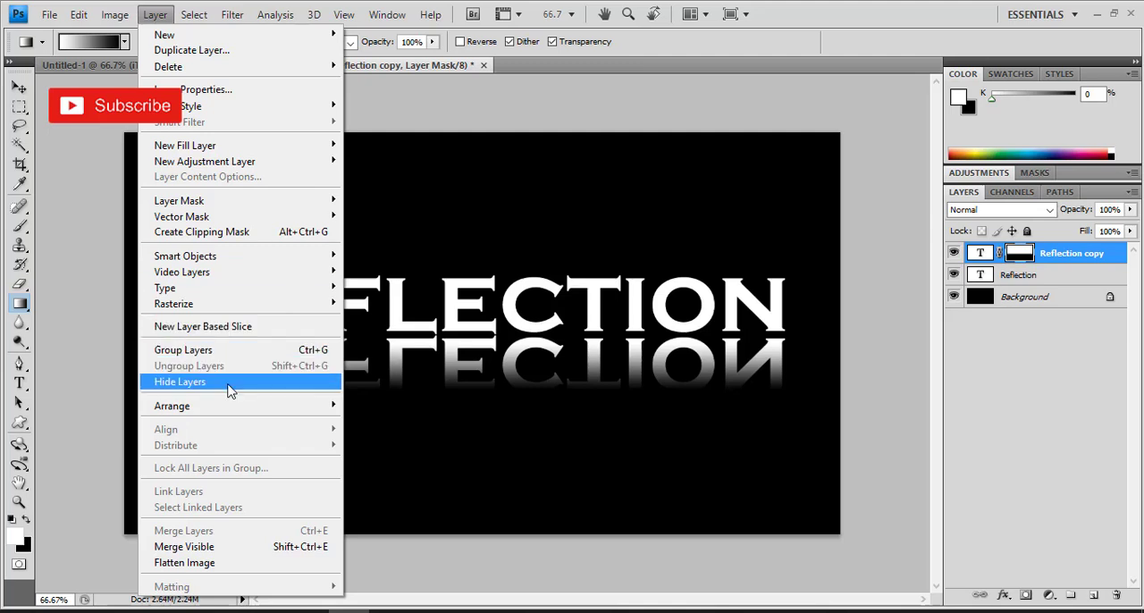
mouse_move(268, 305)
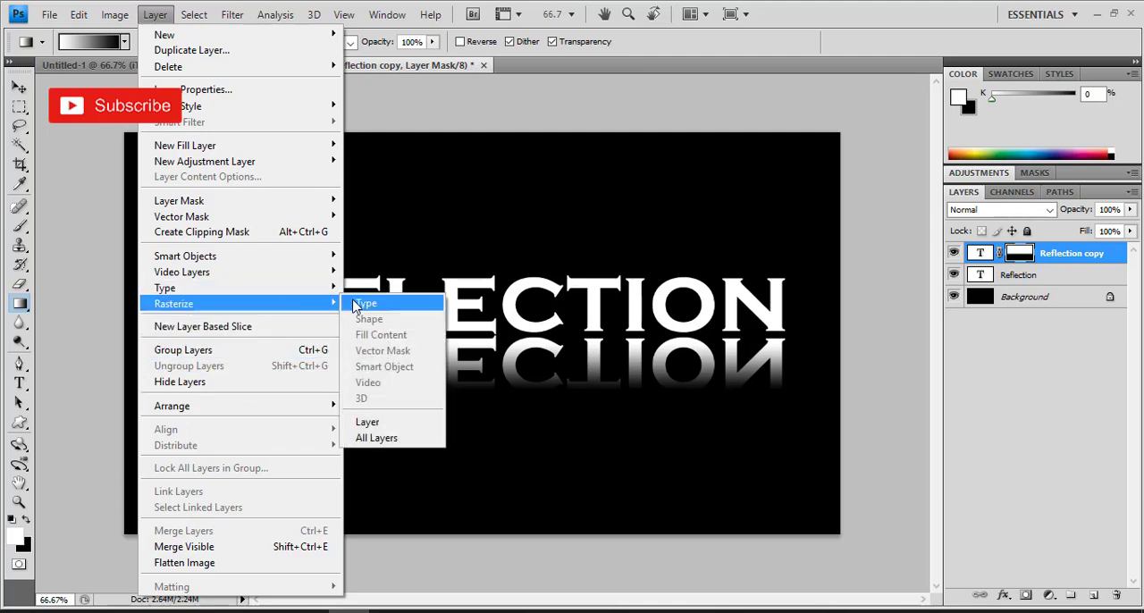
click(358, 305)
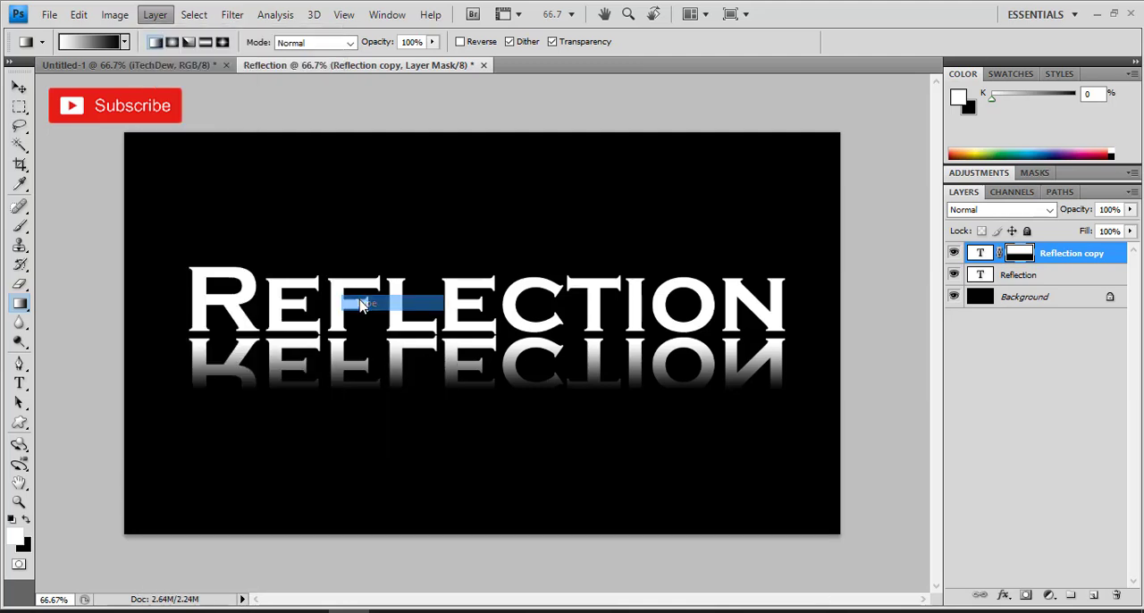
Step: Try to soften the mirrored text with the Blur tool using a 125-pixel brush at 50% strength, and return to the Move tool
click(19, 323)
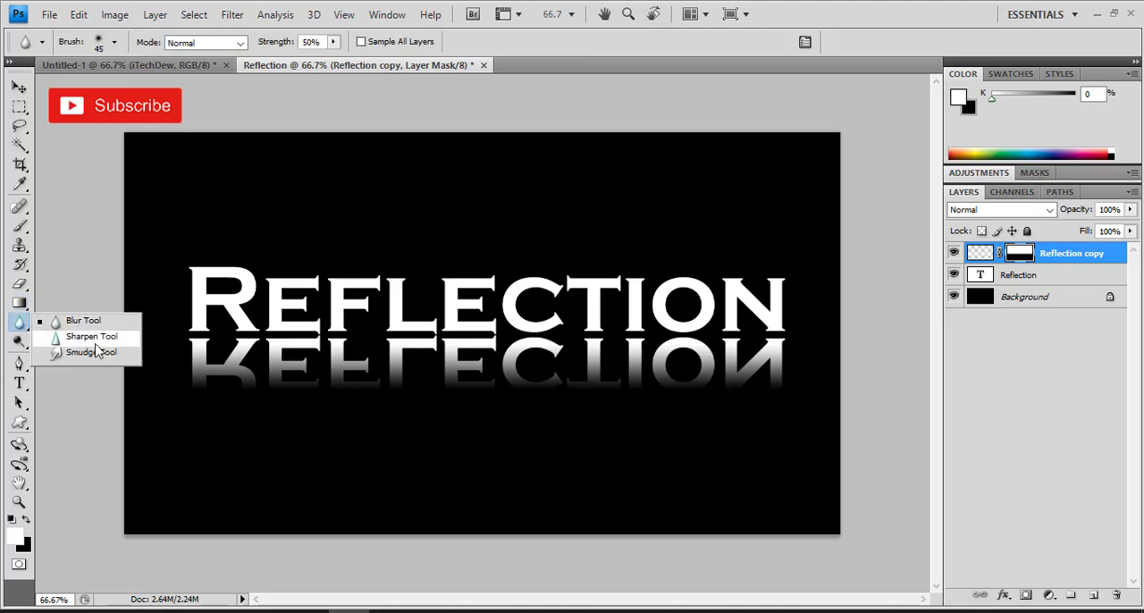
click(101, 325)
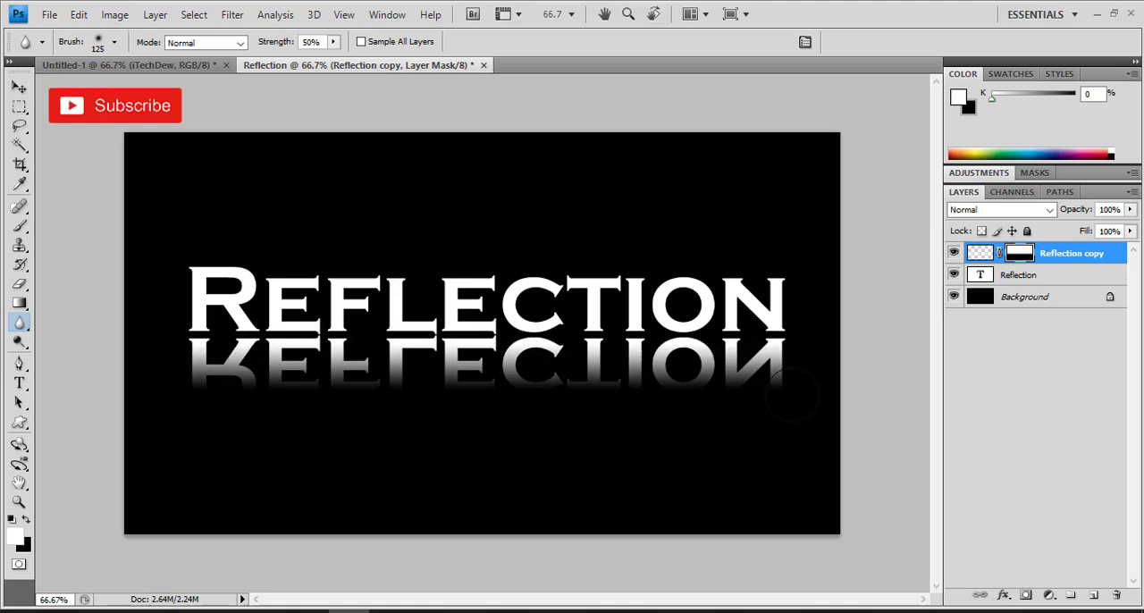
click(19, 87)
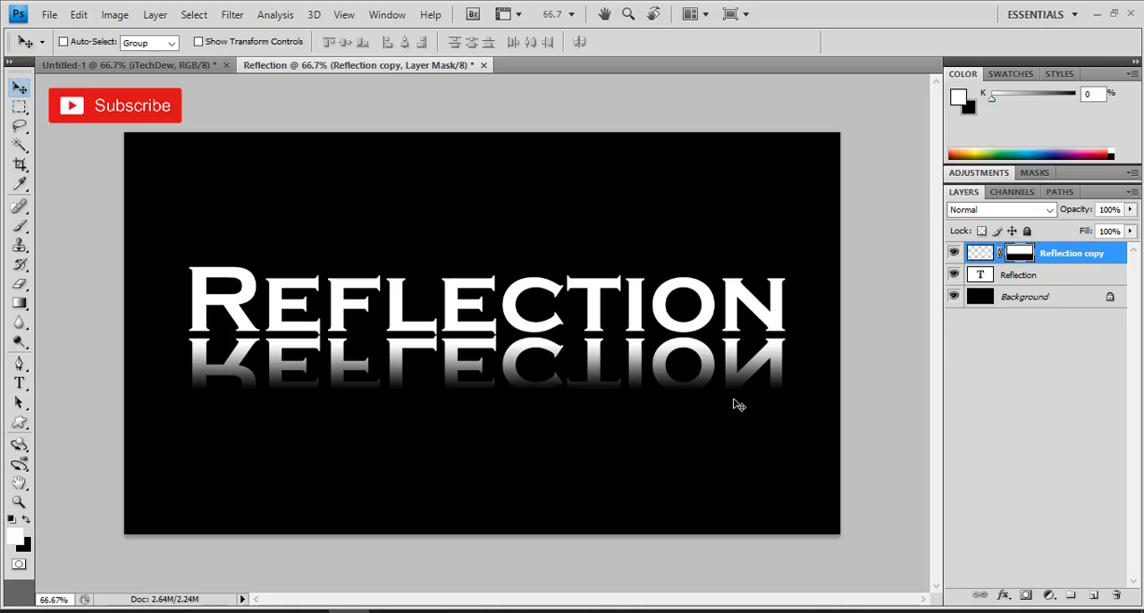
Step: Open the blending options of the Reflection copy layer and enable Drop Shadow
right_click(984, 255)
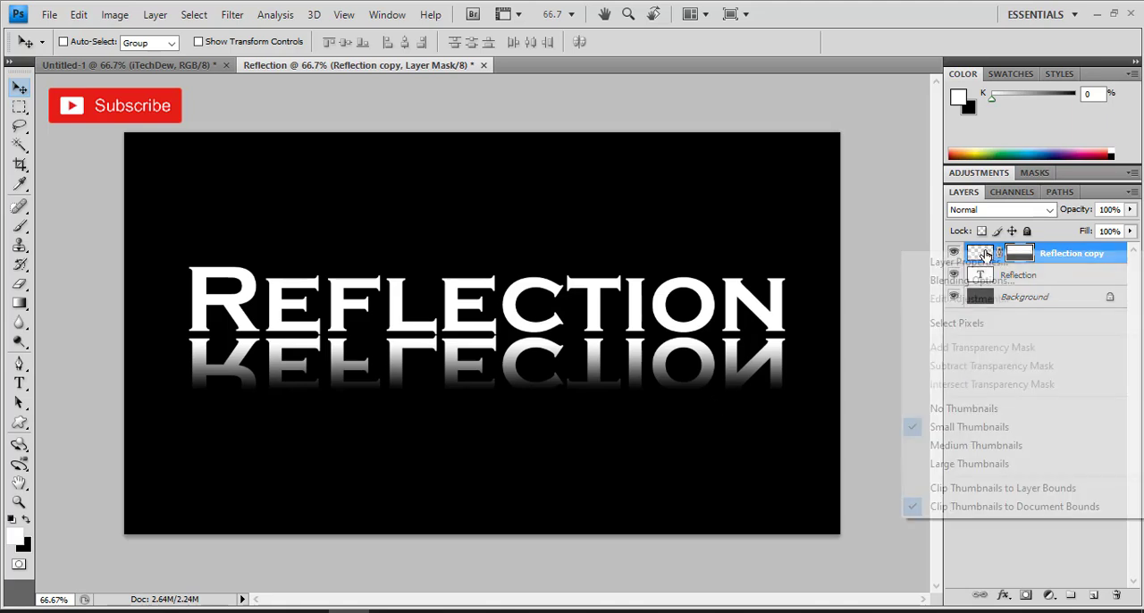
click(989, 283)
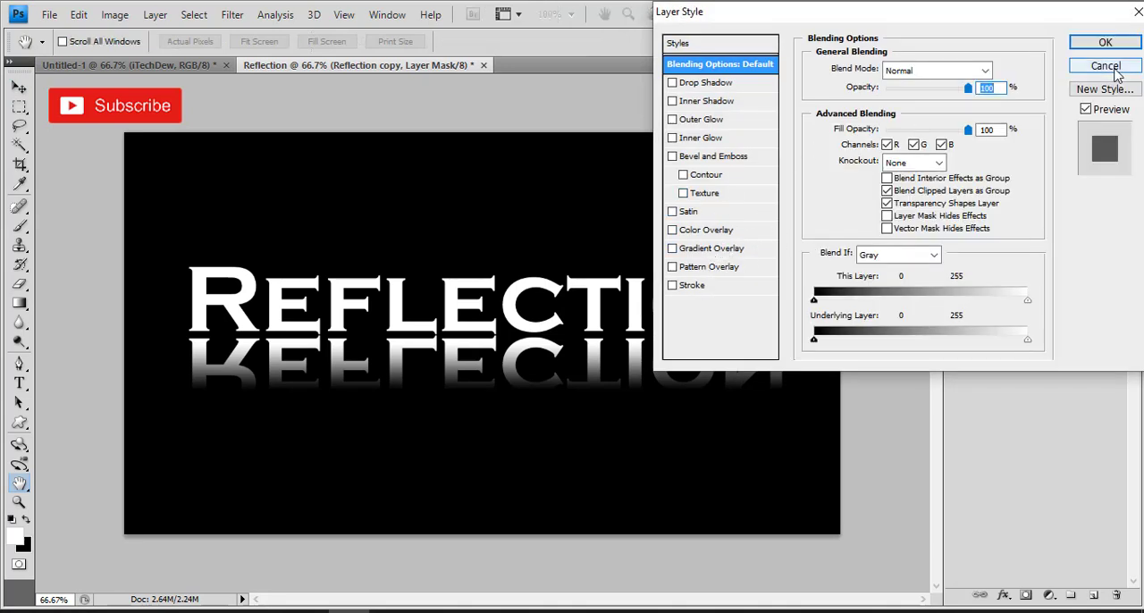
click(677, 83)
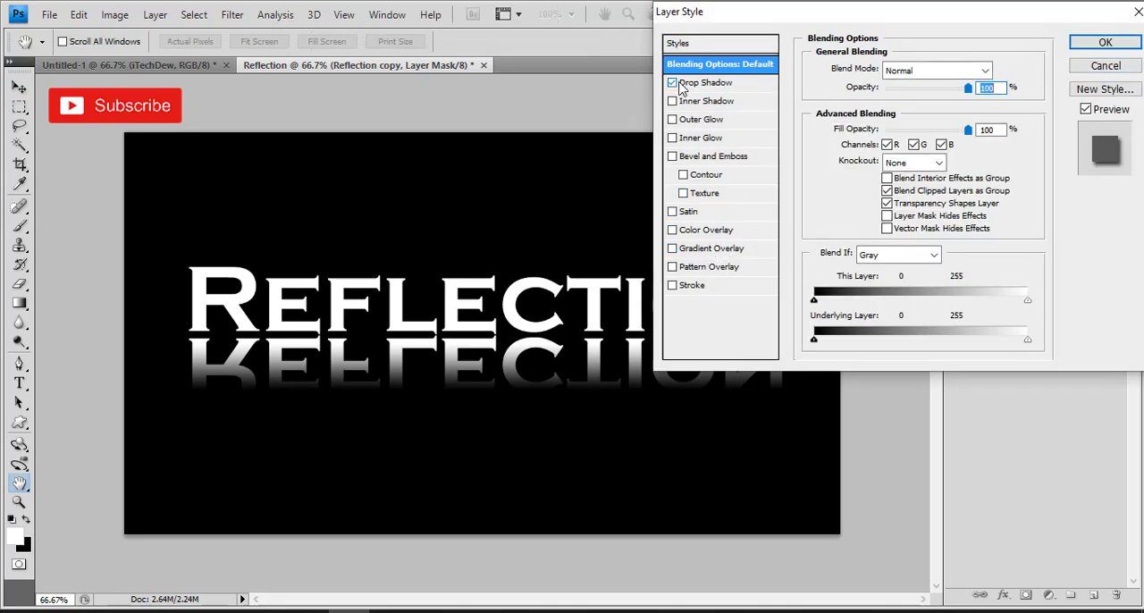